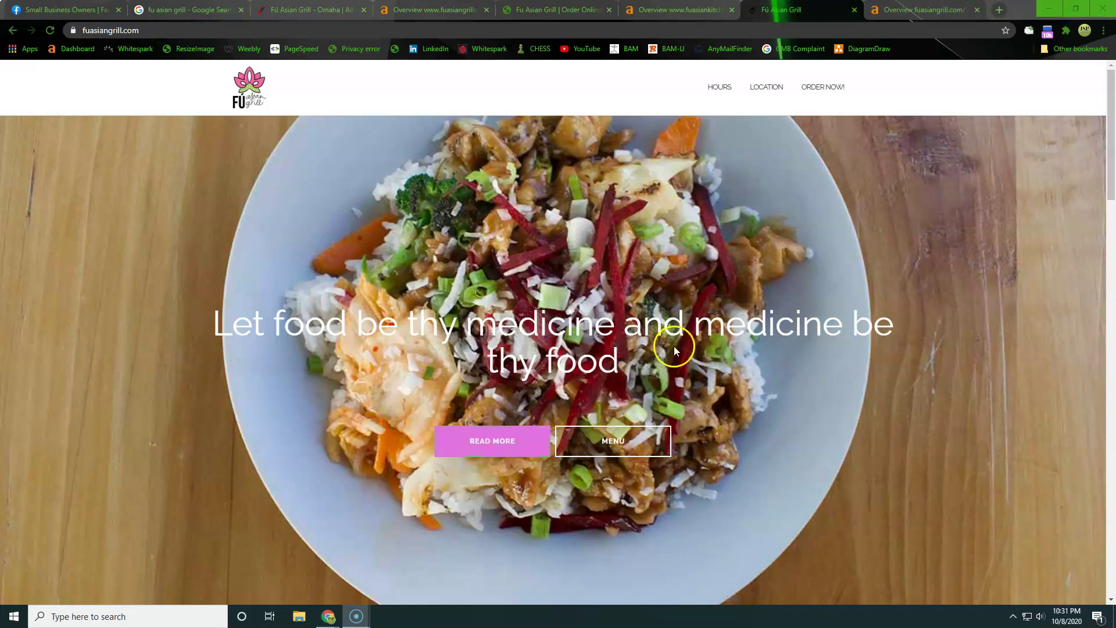
# Step: Open the 'All Menu Items - Fú Asian Grill - Omaha' result from the fu asian grill Google results
pyautogui.click(180, 8)
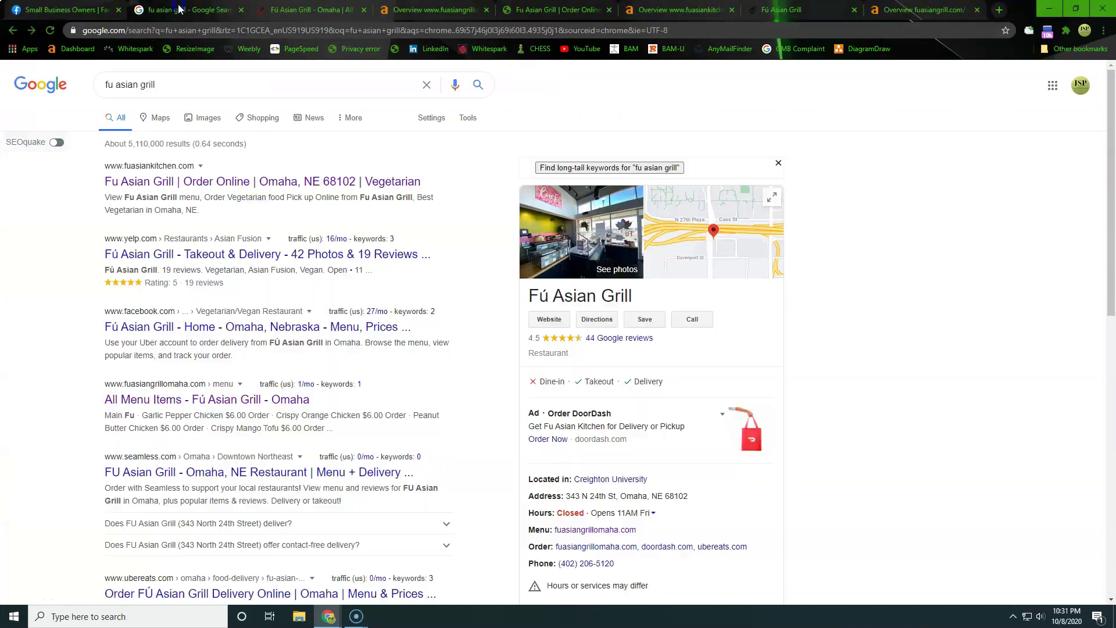
pyautogui.moveTo(168, 84); pyautogui.dragTo(95, 84)
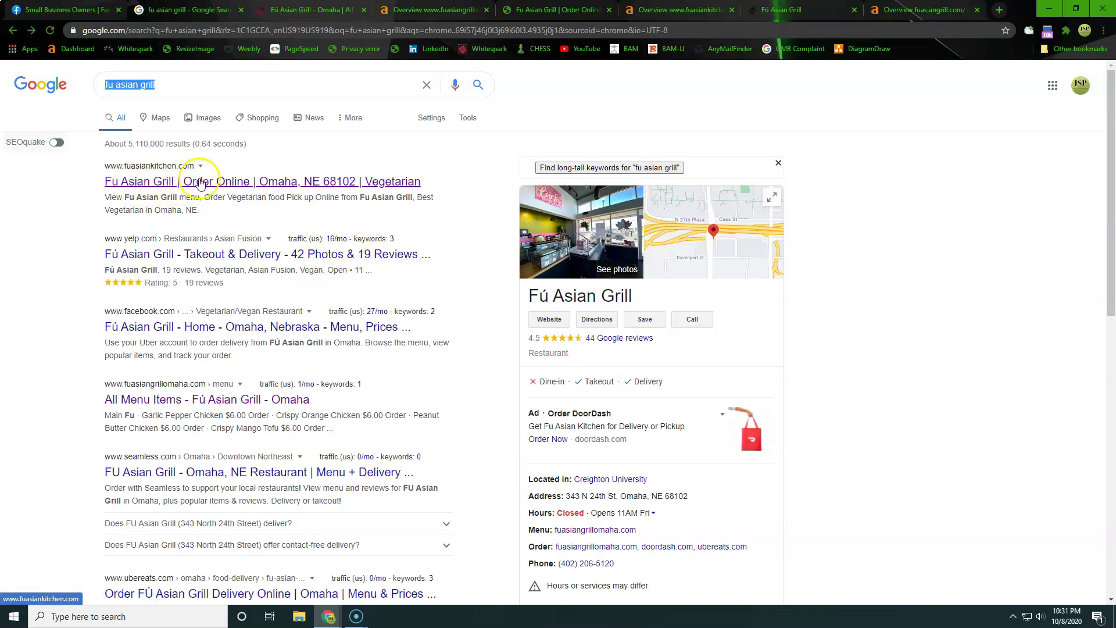
pyautogui.scroll(-1, 194, 279)
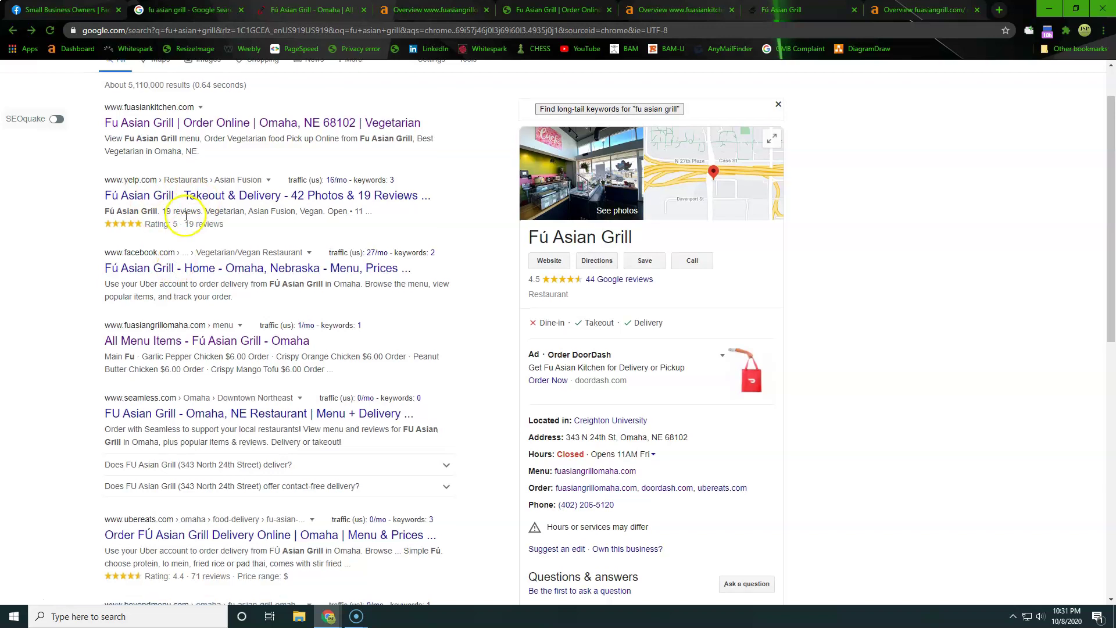
pyautogui.scroll(-1, 197, 286)
pyautogui.click(198, 286)
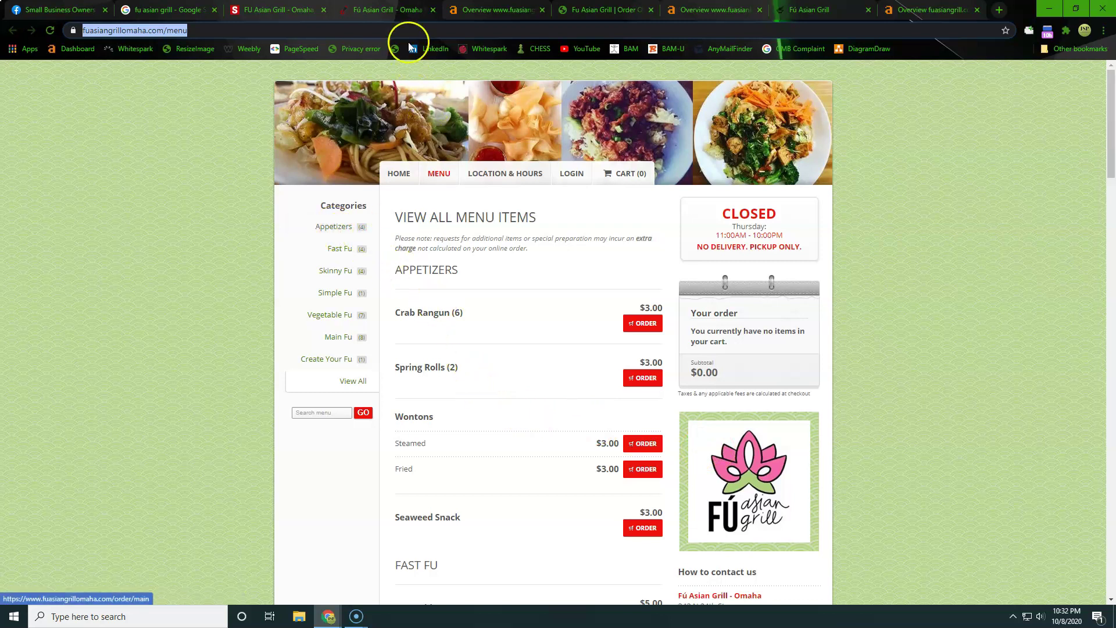
# Step: Review fuasiangrillomaha.com's organic keywords: fu asian kitchen (100 volume), healthy restaurants omaha (350, $0.80 CPC)
pyautogui.click(475, 10)
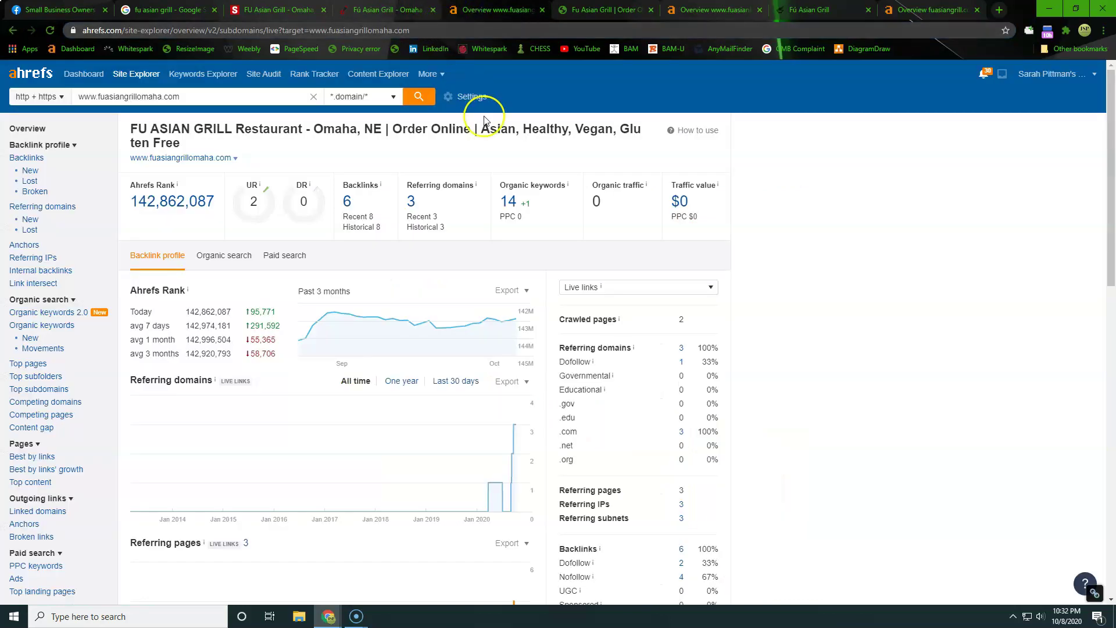
pyautogui.moveTo(599, 200)
pyautogui.mouseDown()
pyautogui.moveTo(537, 211)
pyautogui.moveTo(543, 189)
pyautogui.moveTo(505, 199)
pyautogui.mouseUp()
pyautogui.click(532, 212)
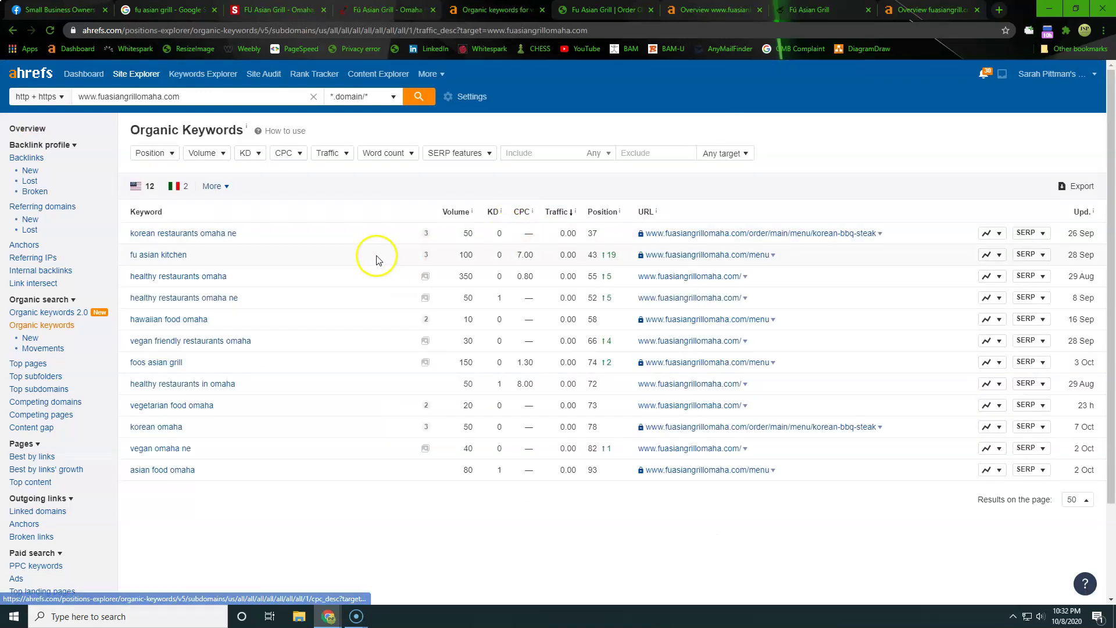
pyautogui.moveTo(130, 233); pyautogui.dragTo(221, 233)
pyautogui.moveTo(130, 256); pyautogui.dragTo(188, 256)
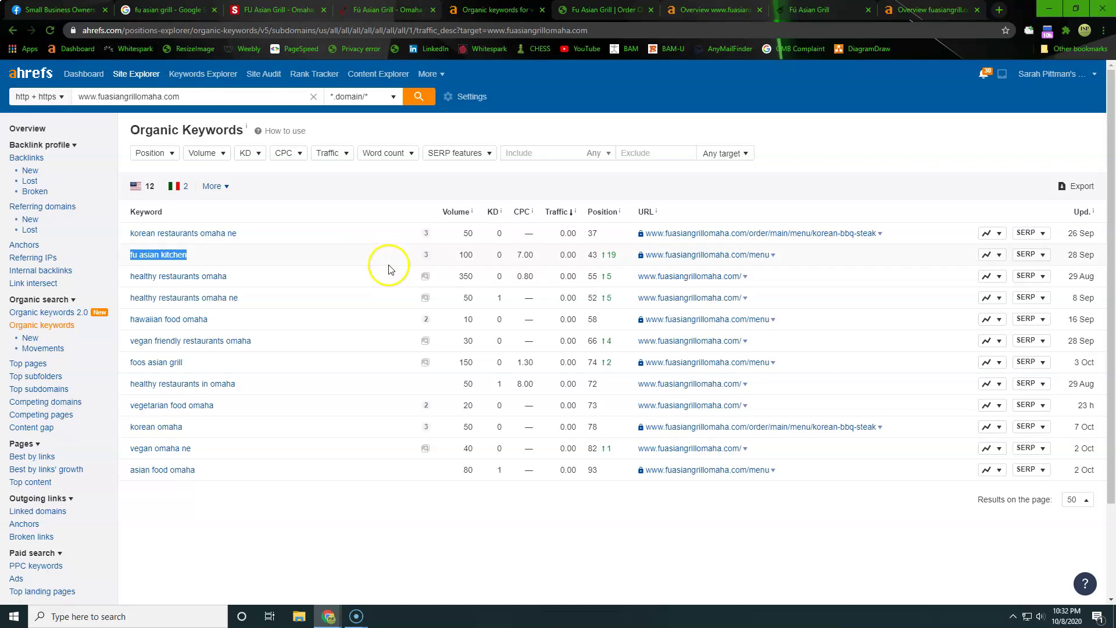
pyautogui.moveTo(462, 255); pyautogui.dragTo(484, 257)
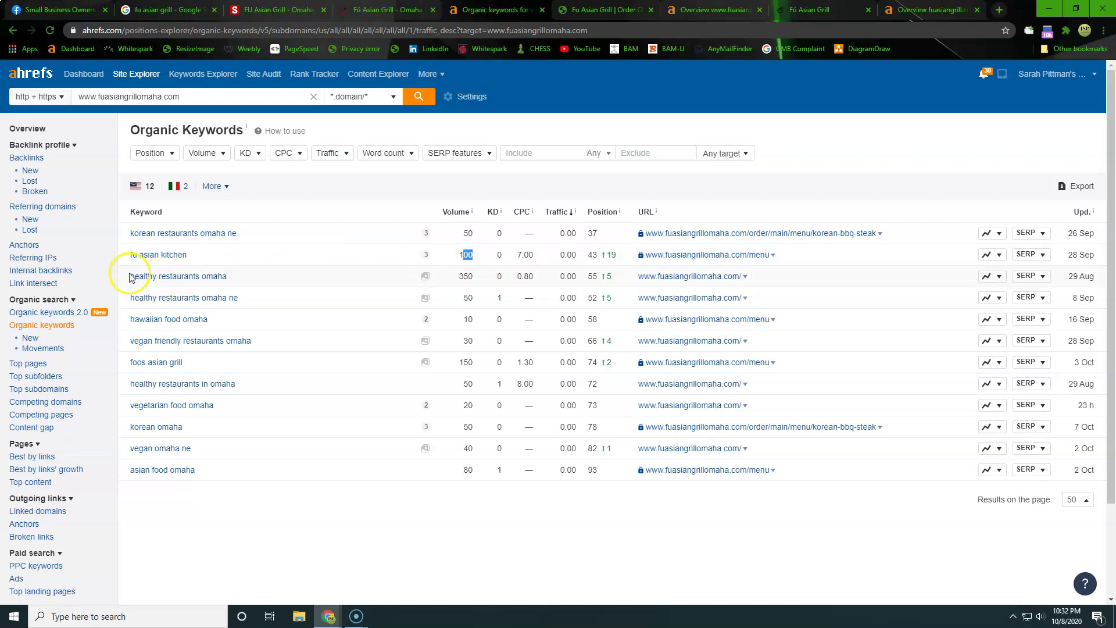
pyautogui.moveTo(128, 277); pyautogui.dragTo(231, 275)
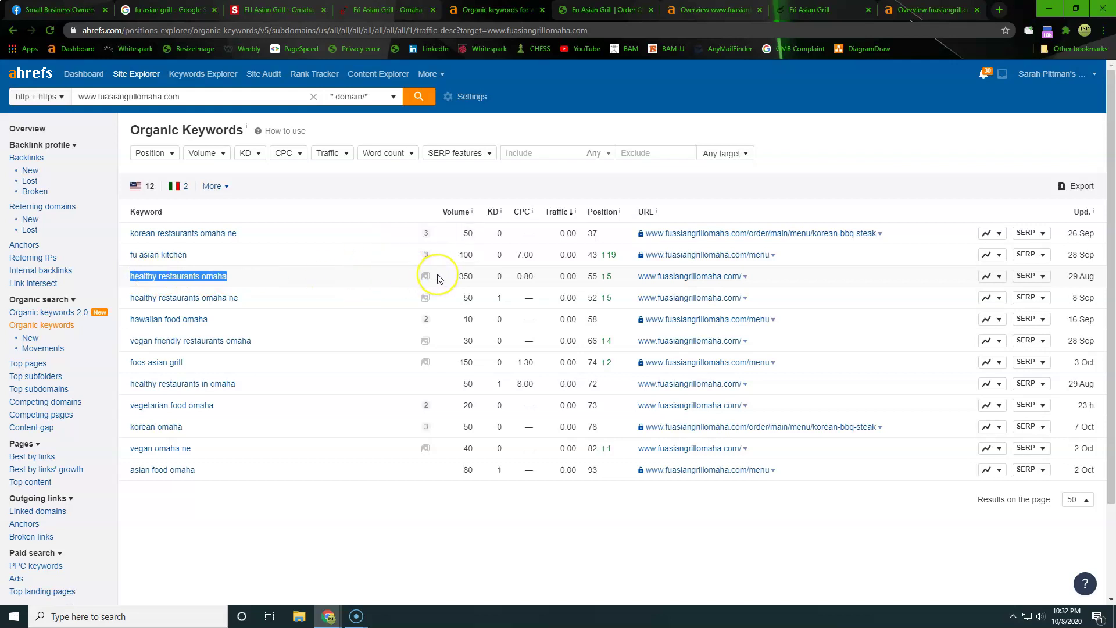
pyautogui.moveTo(459, 278); pyautogui.dragTo(478, 282)
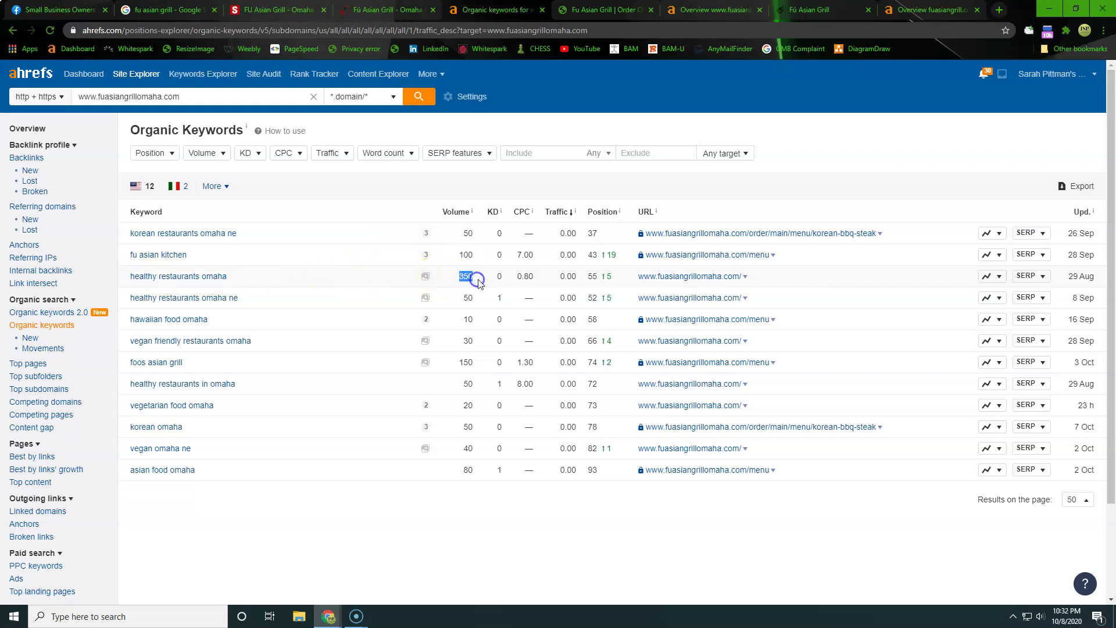
pyautogui.click(518, 279)
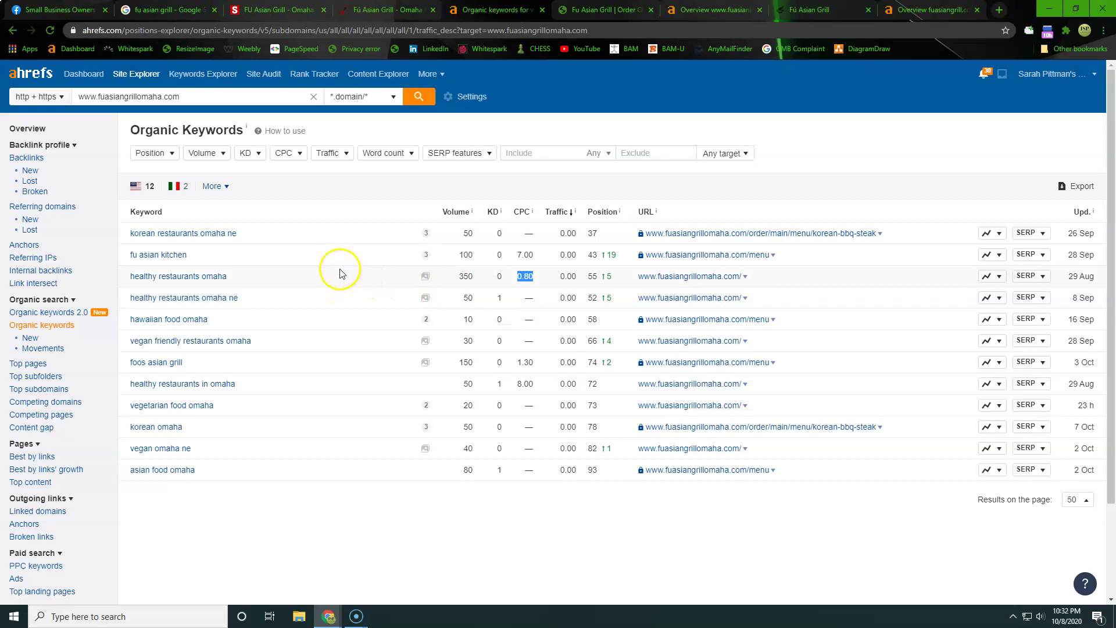
pyautogui.tripleClick(188, 371)
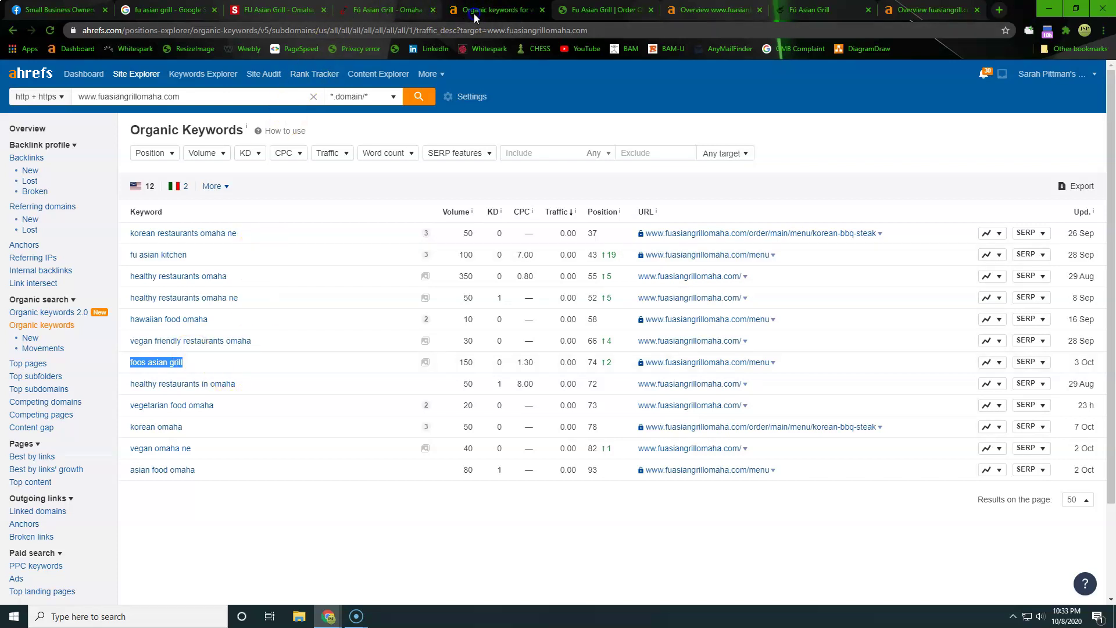
# Step: Browse the fuasiankitchen.com site's Order Online and Location pages
pyautogui.click(581, 9)
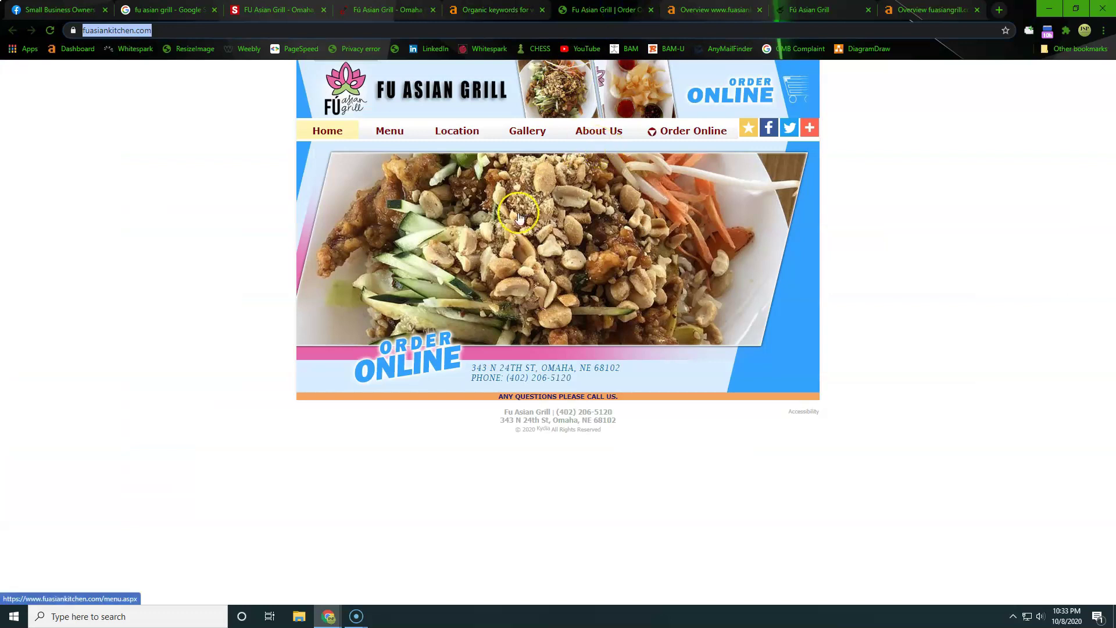
pyautogui.click(679, 134)
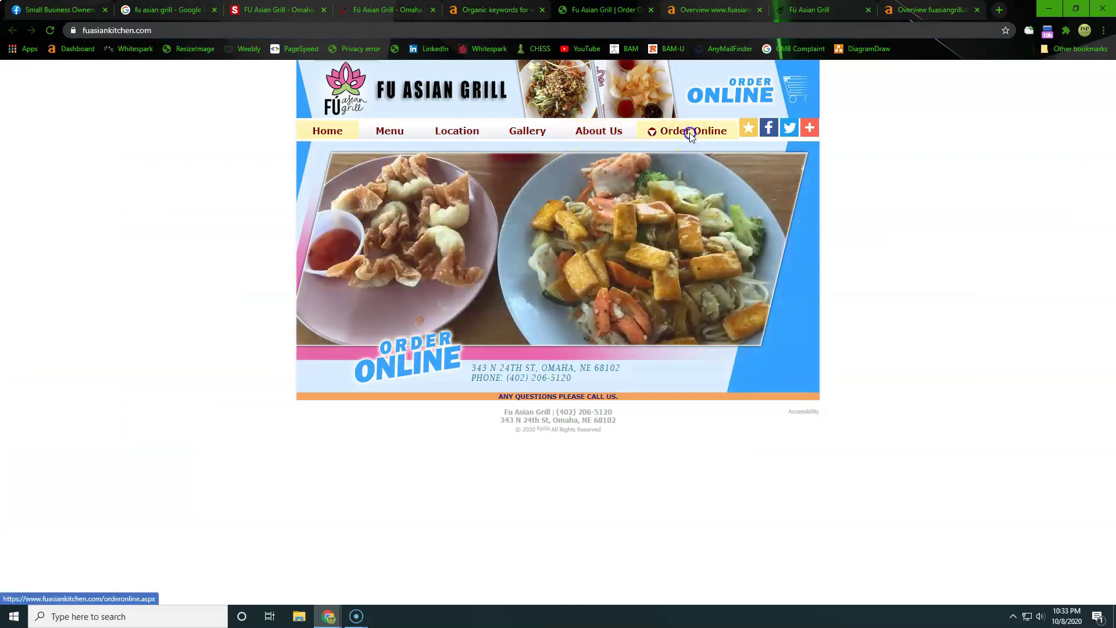
pyautogui.click(444, 130)
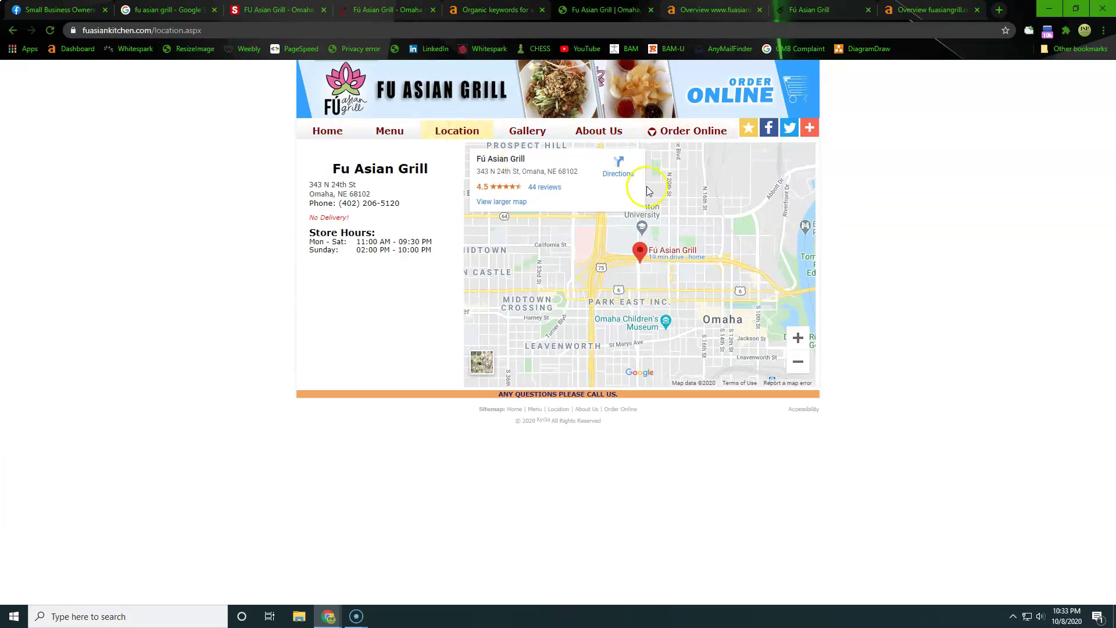
pyautogui.scroll(-1, 646, 175)
# Step: Note fuasiankitchen.com's 28 backlinks and 1 referring domain, then open its Referring domains report
pyautogui.click(701, 10)
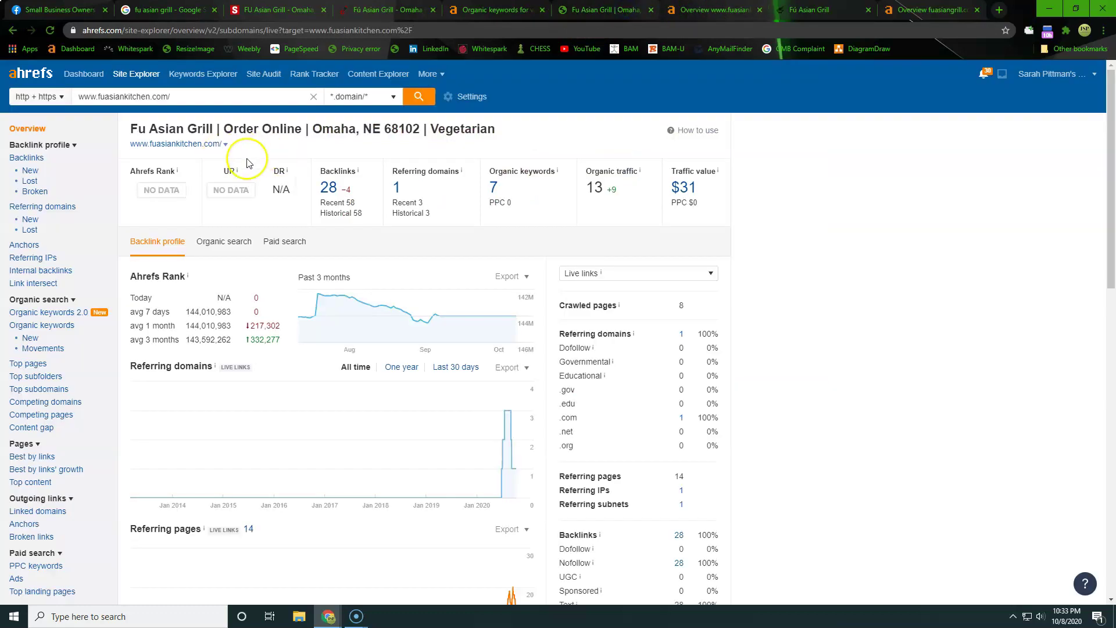
pyautogui.moveTo(171, 102); pyautogui.dragTo(107, 100)
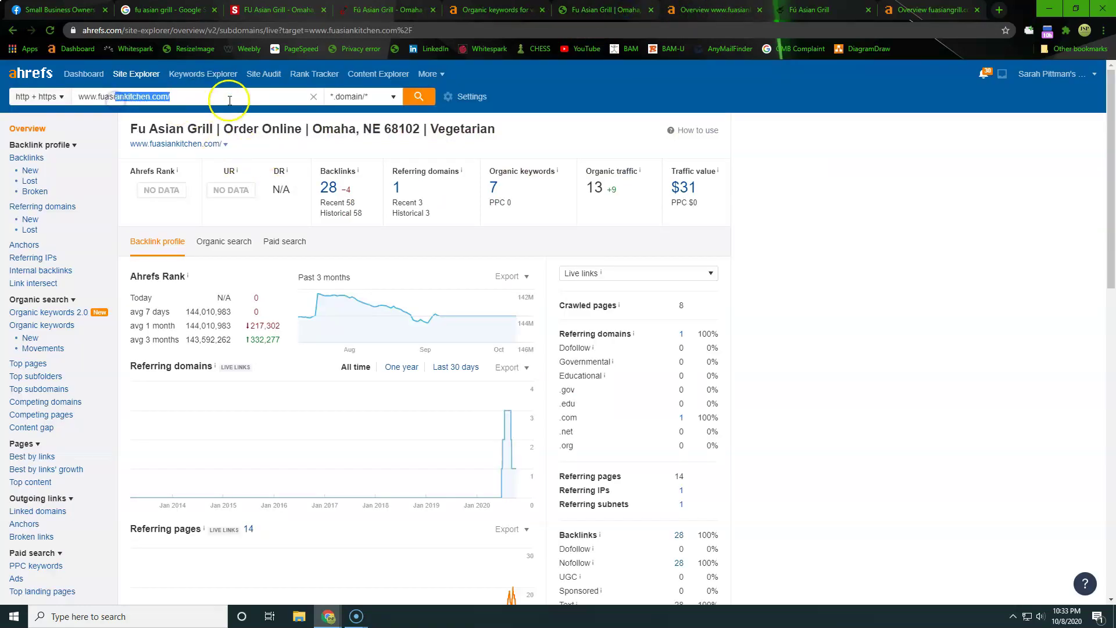
pyautogui.click(315, 190)
pyautogui.doubleClick(316, 190)
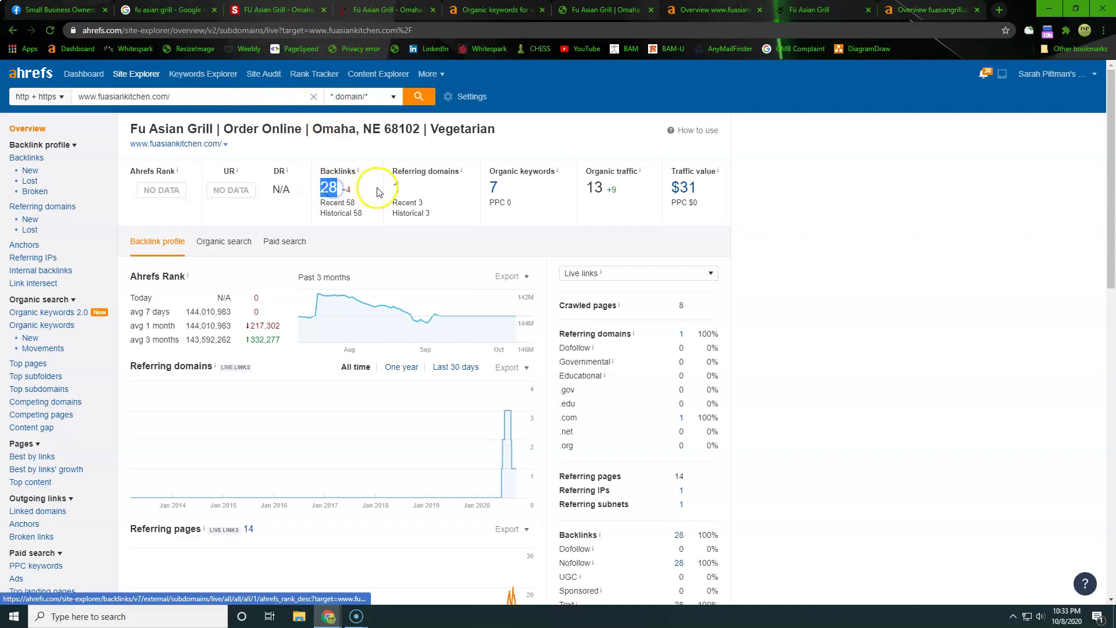
pyautogui.doubleClick(406, 191)
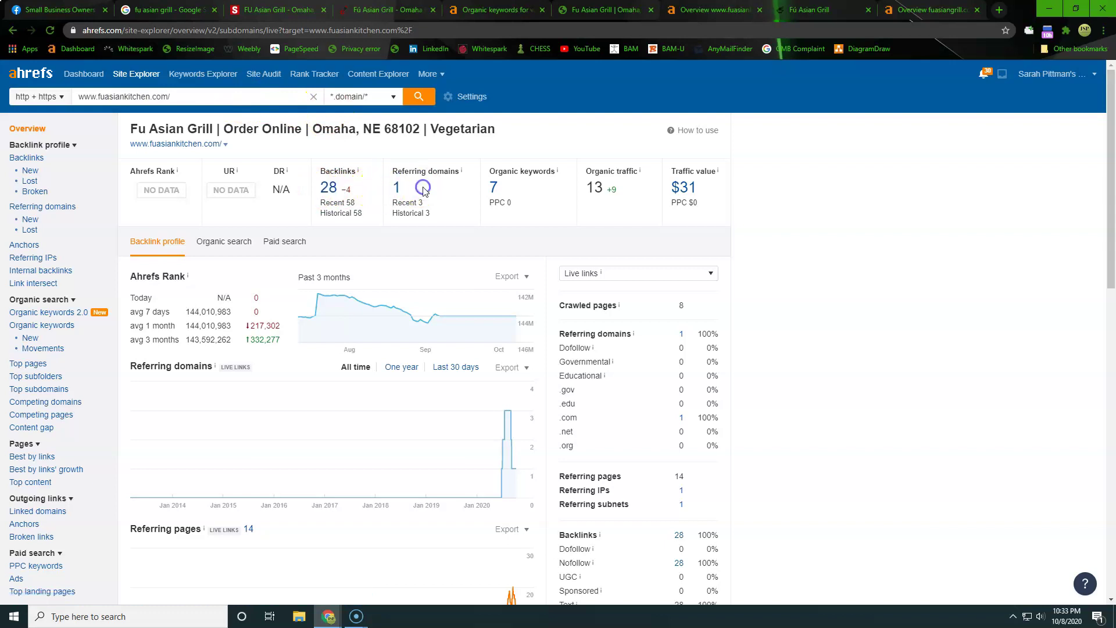
pyautogui.doubleClick(423, 191)
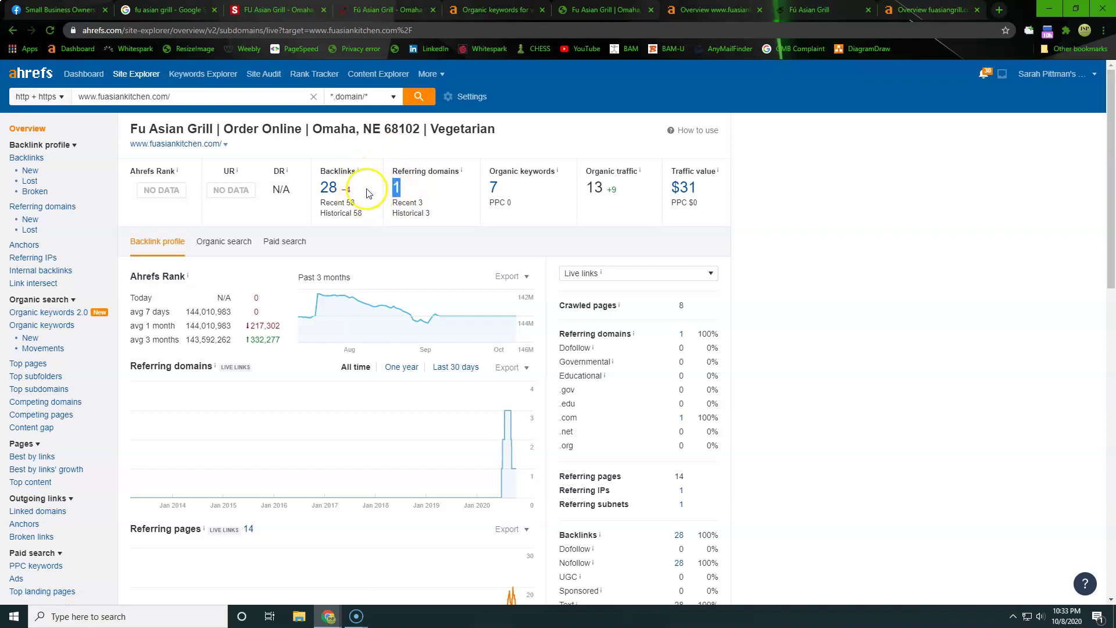
pyautogui.moveTo(350, 187); pyautogui.dragTo(319, 185)
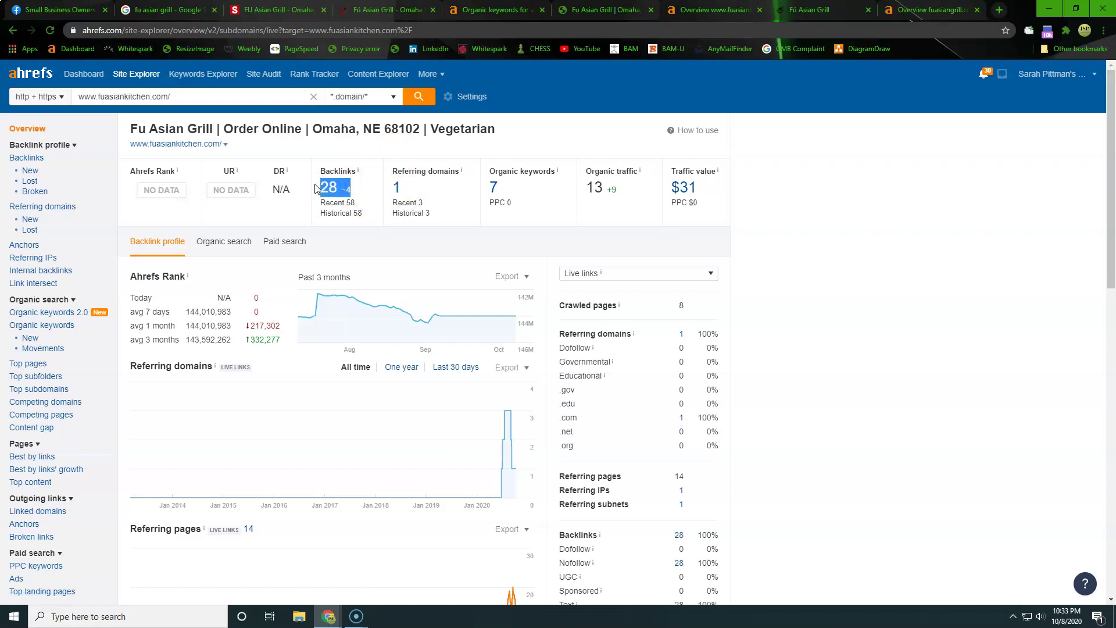
pyautogui.click(401, 189)
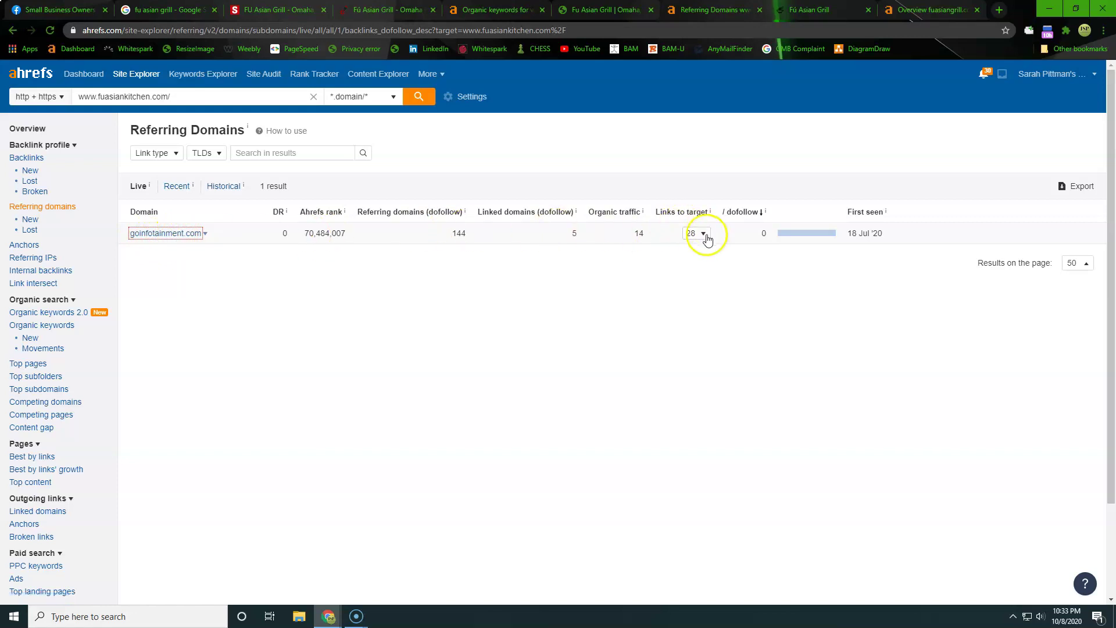
# Step: Check goinfotainment.com's DR of 0, then back on the overview highlight the missing Ahrefs Rank, UR and DR
pyautogui.click(681, 233)
pyautogui.moveTo(286, 250); pyautogui.dragTo(282, 237)
pyautogui.click(276, 233)
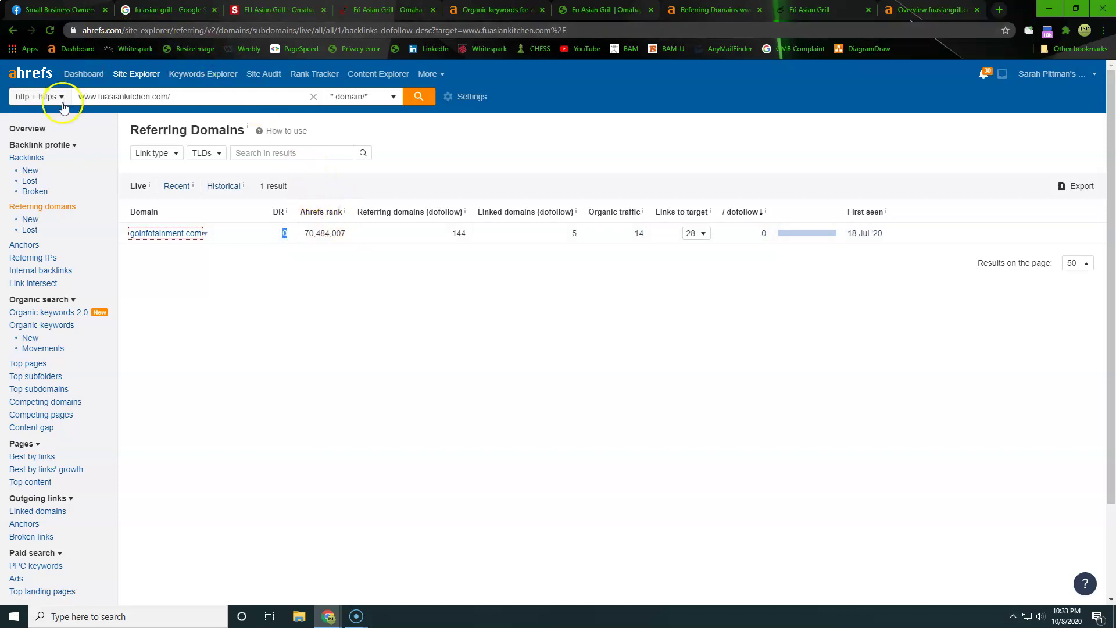
pyautogui.click(27, 128)
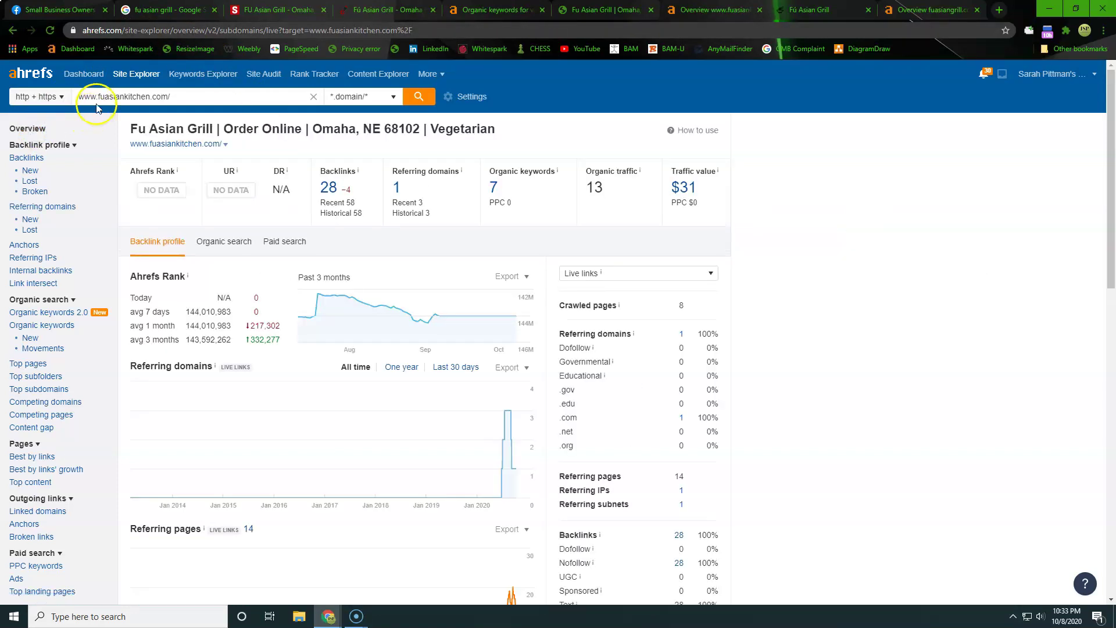
pyautogui.moveTo(130, 195); pyautogui.dragTo(280, 174)
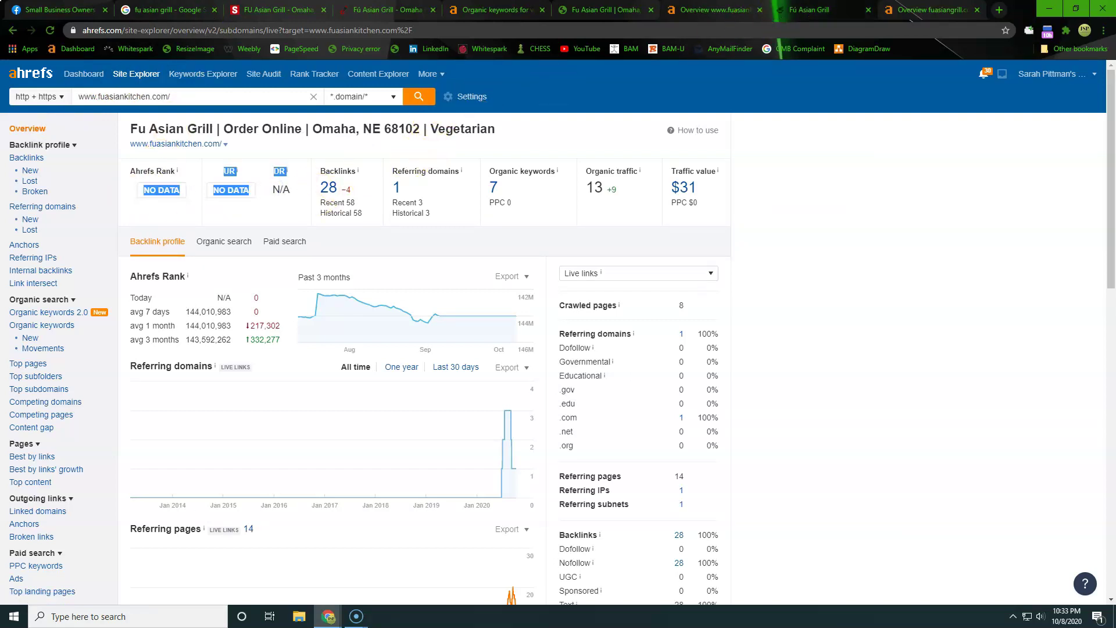
# Step: Go from the fuasiankitchen.com location page to its Home page and then its Menu page
pyautogui.click(797, 10)
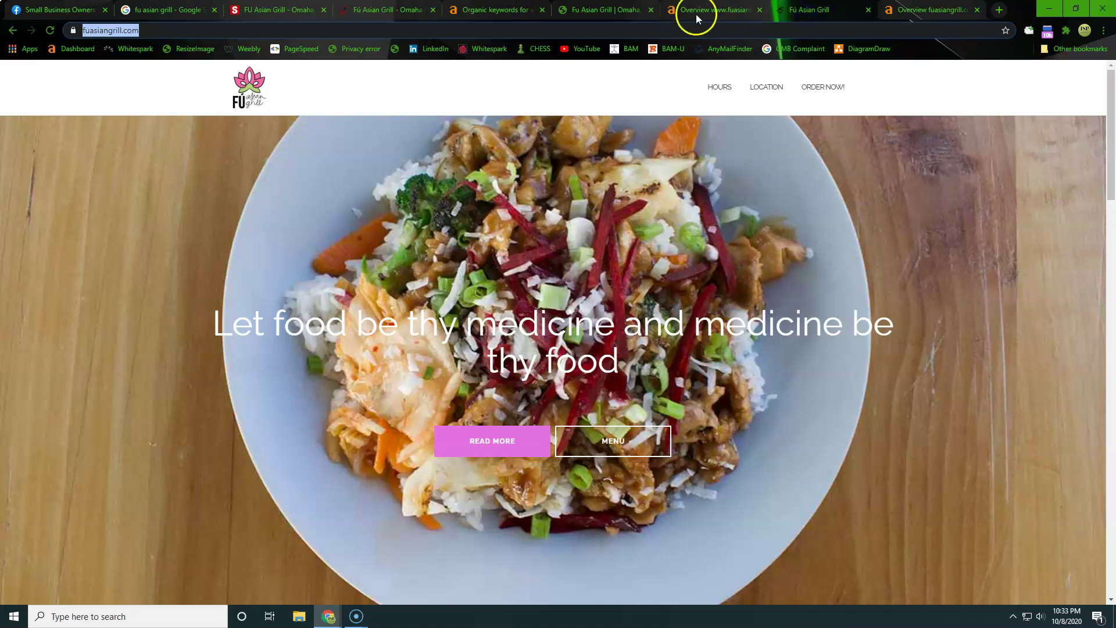
pyautogui.click(588, 14)
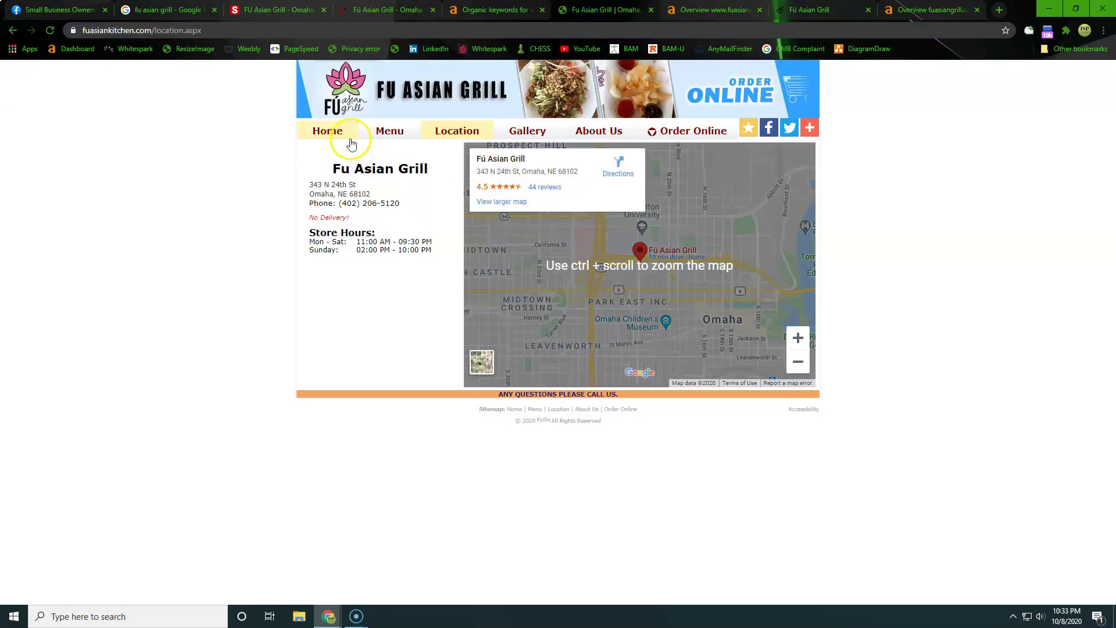
pyautogui.click(351, 143)
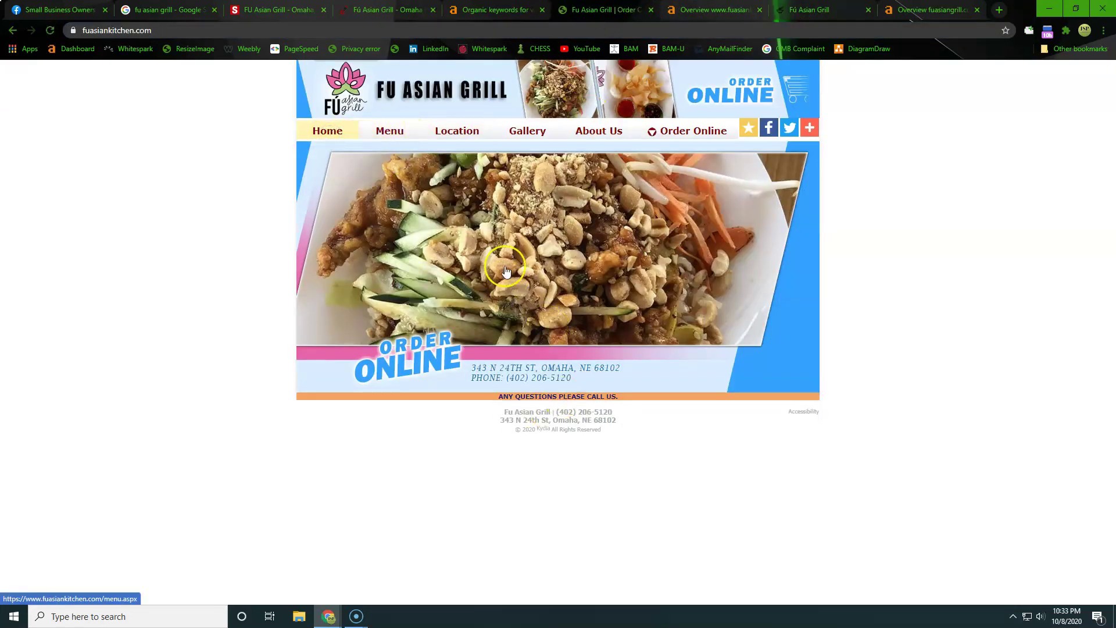
pyautogui.click(392, 134)
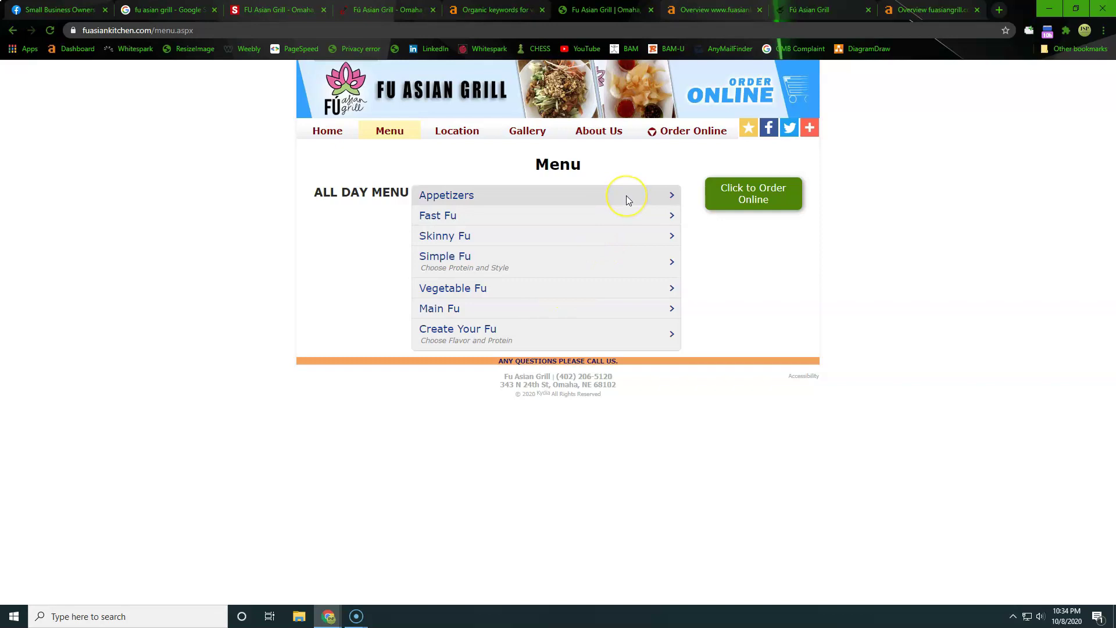
# Step: Check the fuasiangrill.com overview (1 backlink, 0 organic keywords), then return to the fuasiankitchen.com overview
pyautogui.click(829, 6)
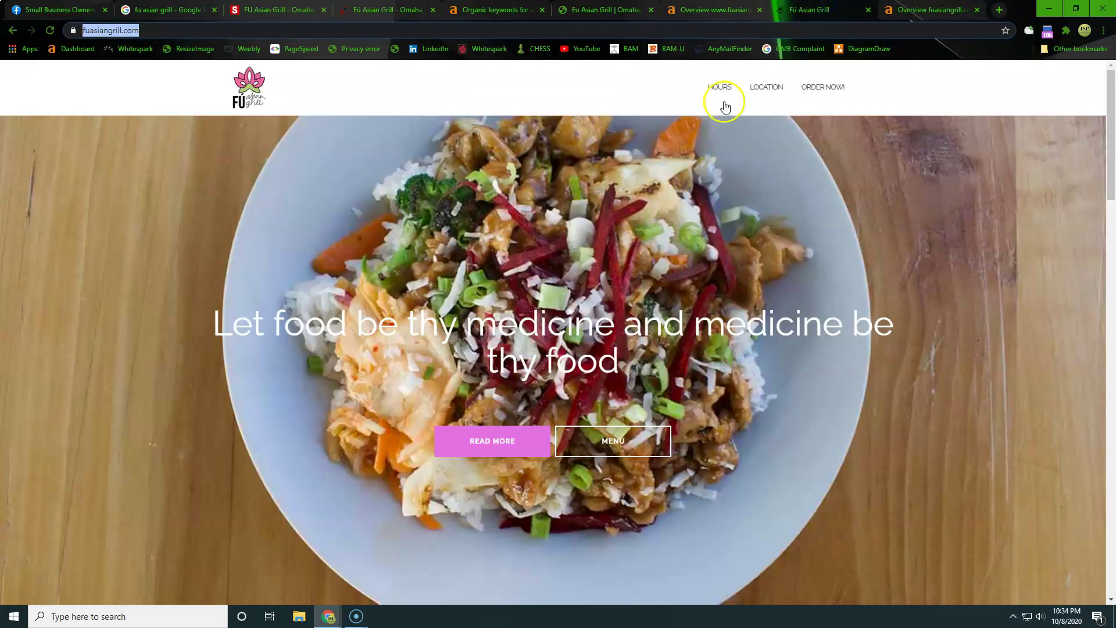
pyautogui.click(943, 7)
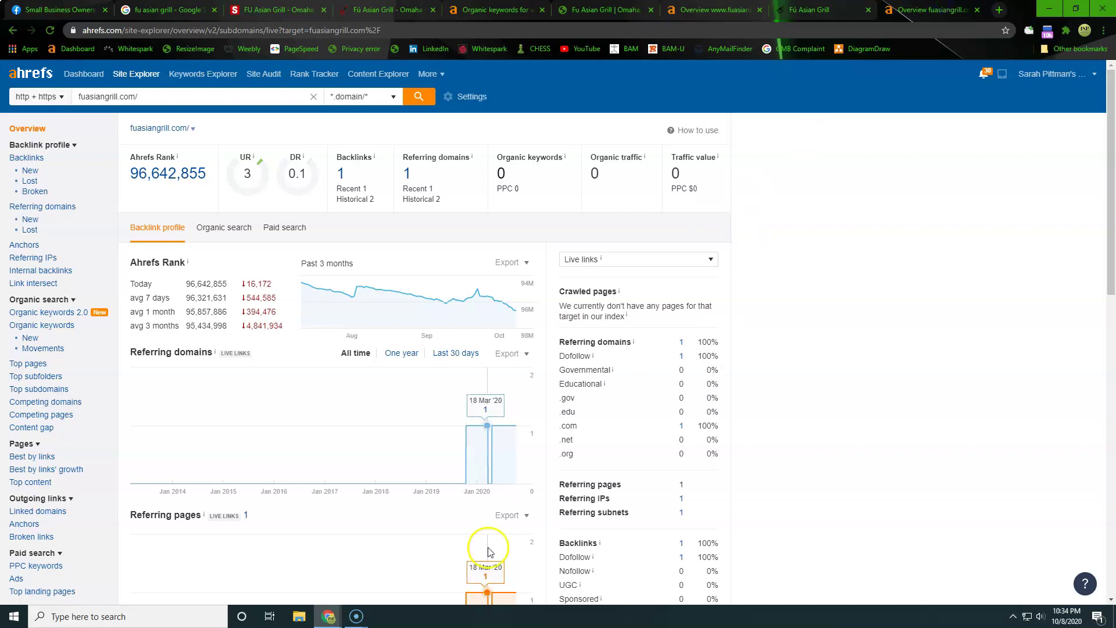
pyautogui.moveTo(475, 486)
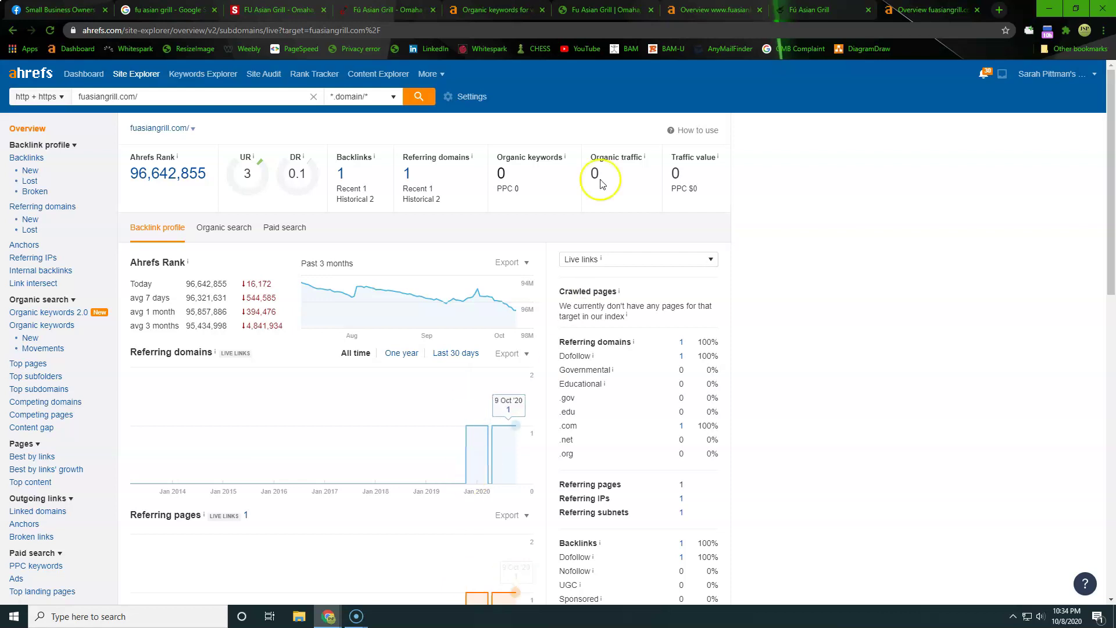
pyautogui.click(684, 12)
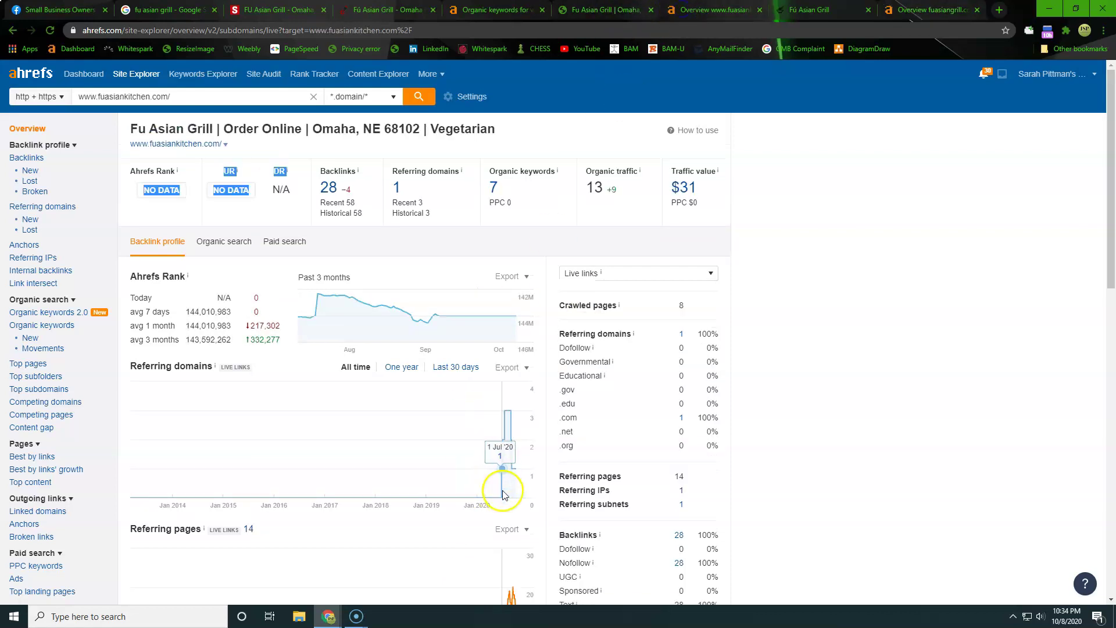
# Step: Open the Site Explorer Overview for fuasiangrillomaha.com from its organic keywords report
pyautogui.click(509, 13)
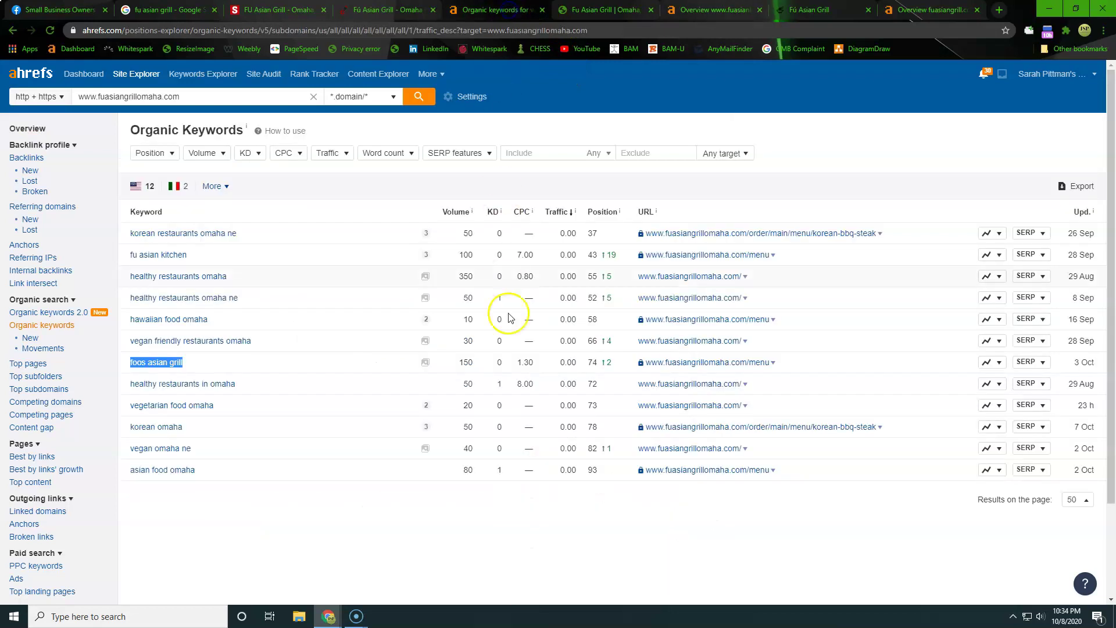
pyautogui.click(36, 132)
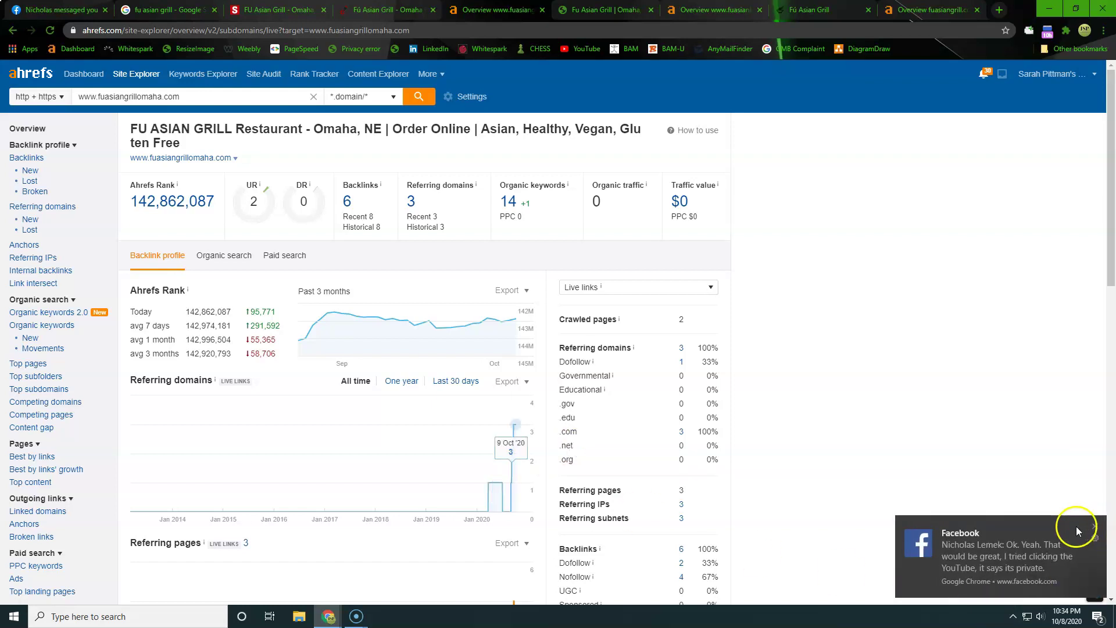
# Step: Dismiss the Facebook message notification in the bottom-right corner
pyautogui.click(1095, 527)
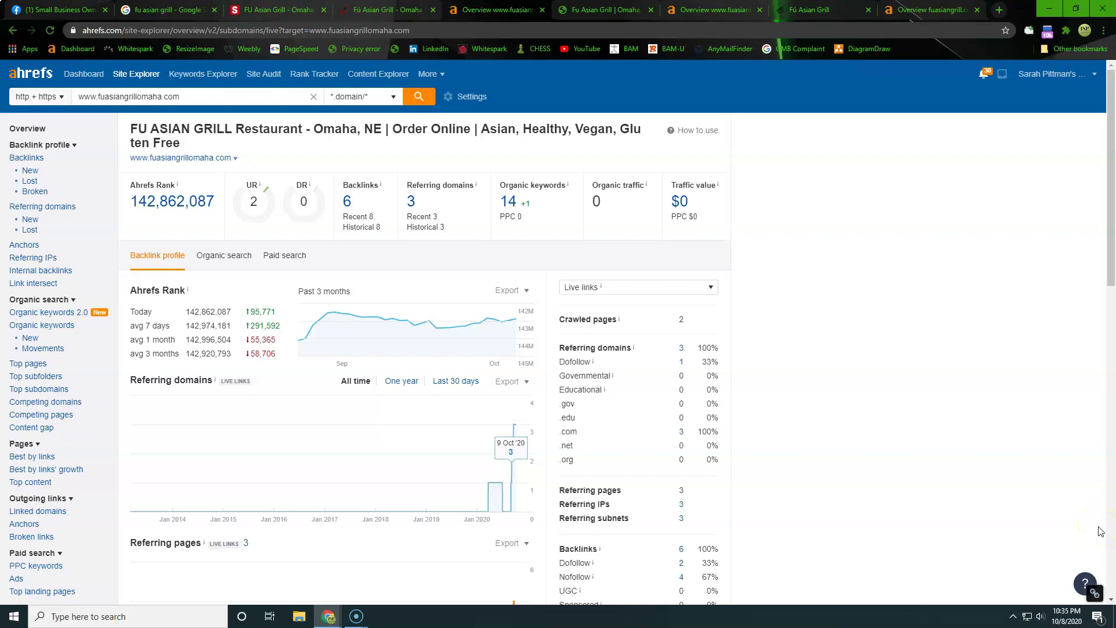